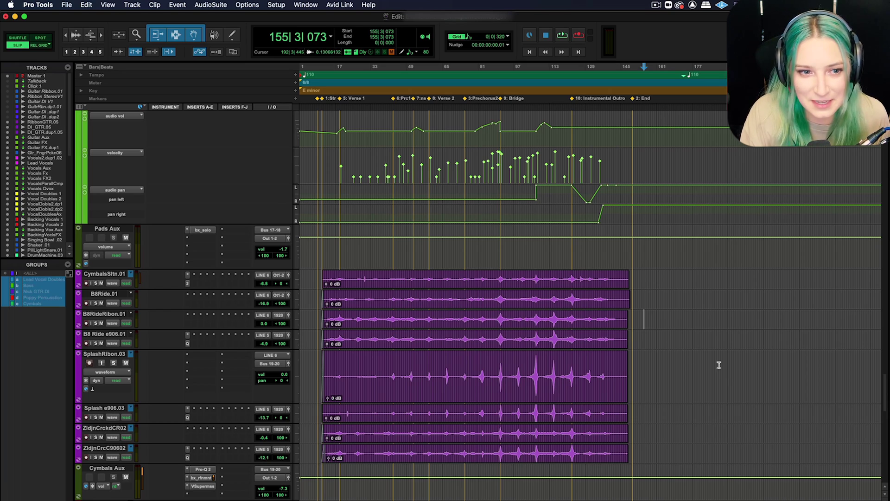
# In the Mixing preferences, set the Default EQ to FabFilter Pro-Q 2
pyautogui.click(282, 5)
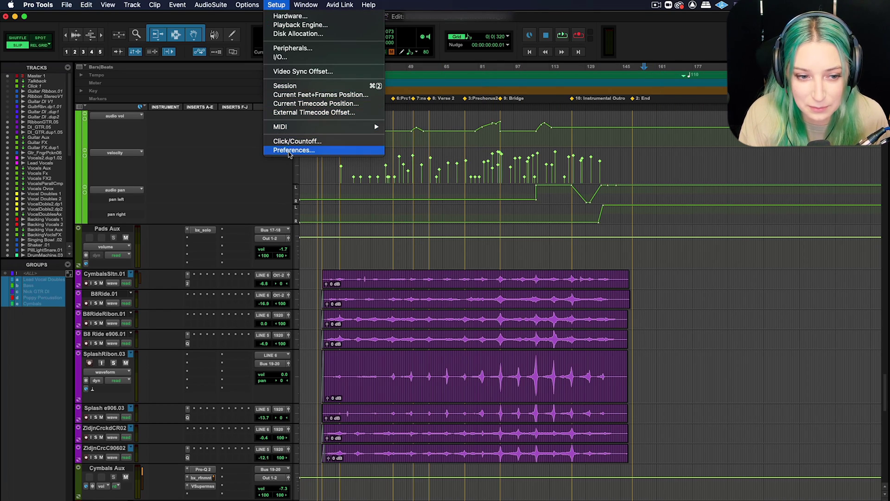
pyautogui.click(287, 150)
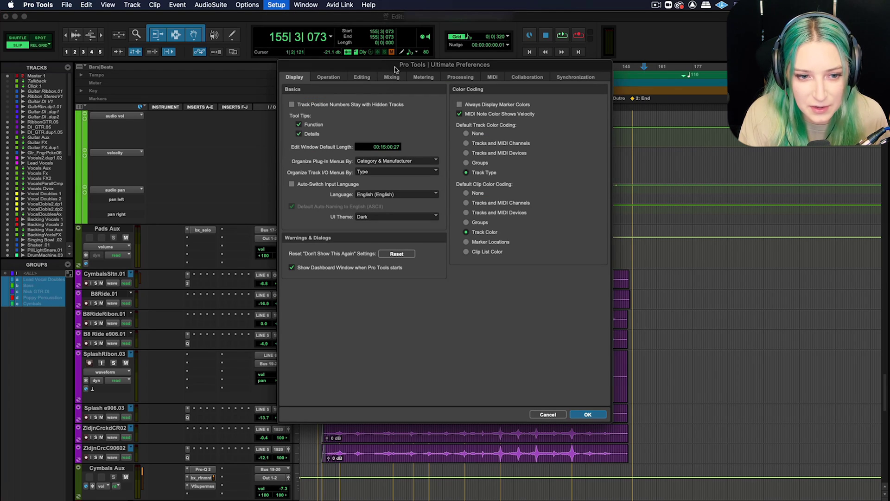
pyautogui.click(391, 78)
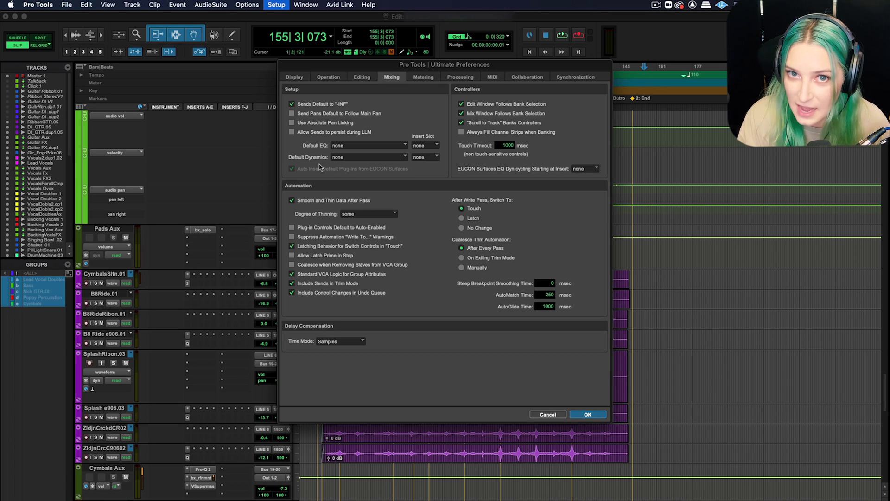
pyautogui.click(333, 147)
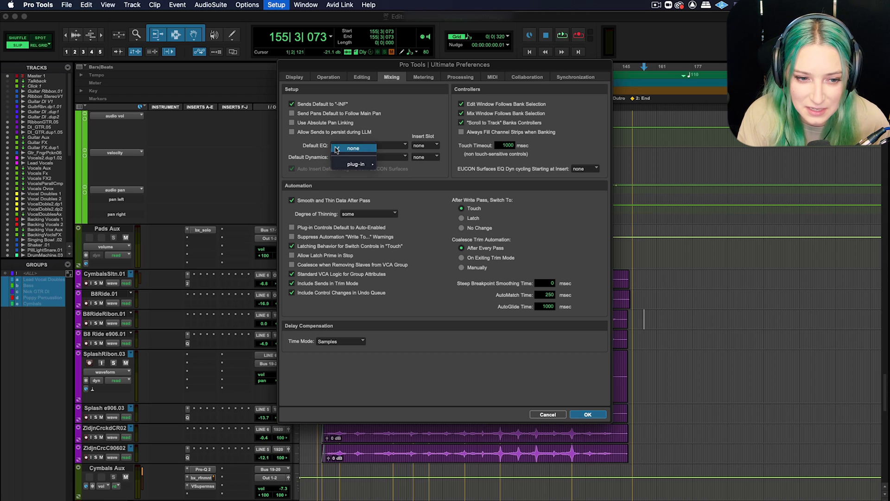
pyautogui.moveTo(351, 166)
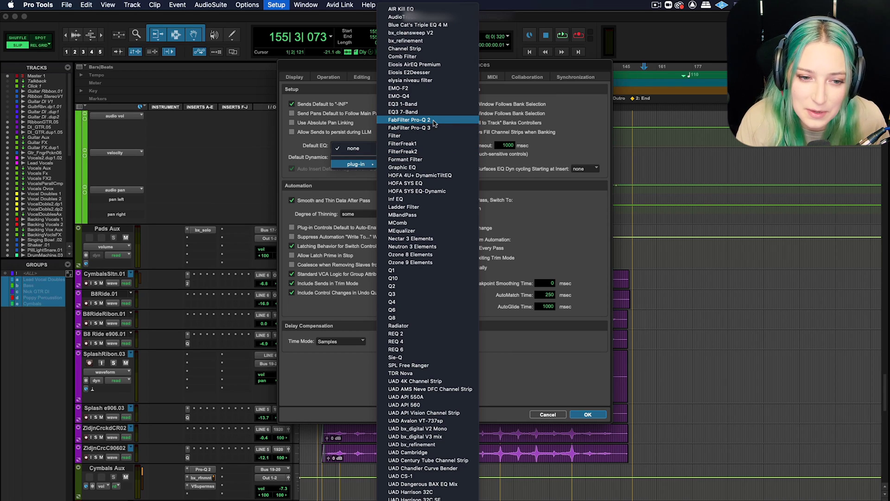
pyautogui.click(434, 121)
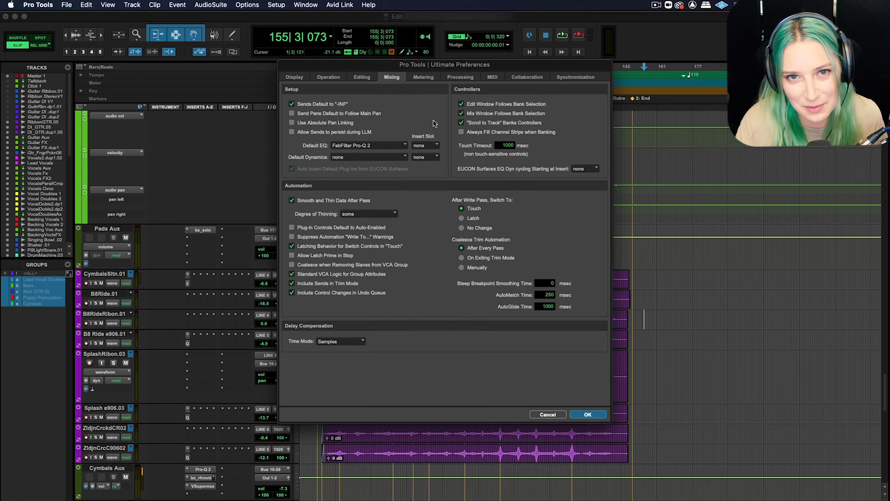
# Set the Default Dynamics to CLA-2A and confirm the preferences with OK
pyautogui.click(351, 157)
pyautogui.moveTo(360, 176)
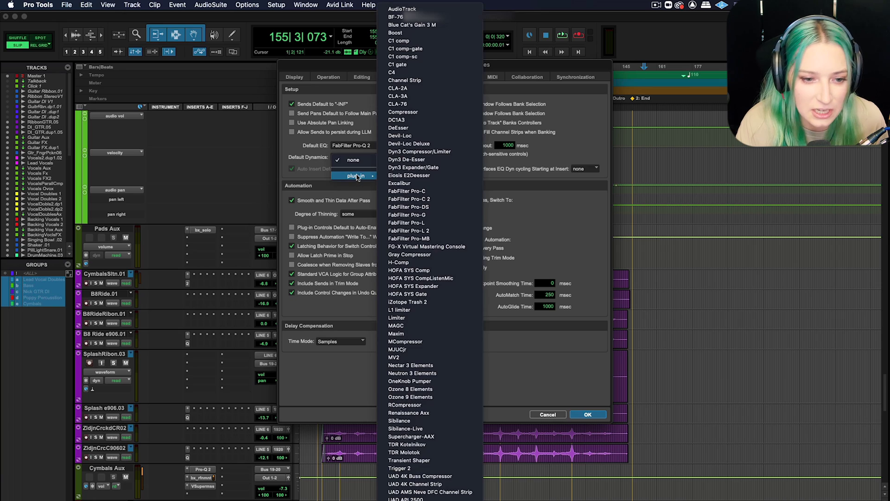
pyautogui.click(420, 88)
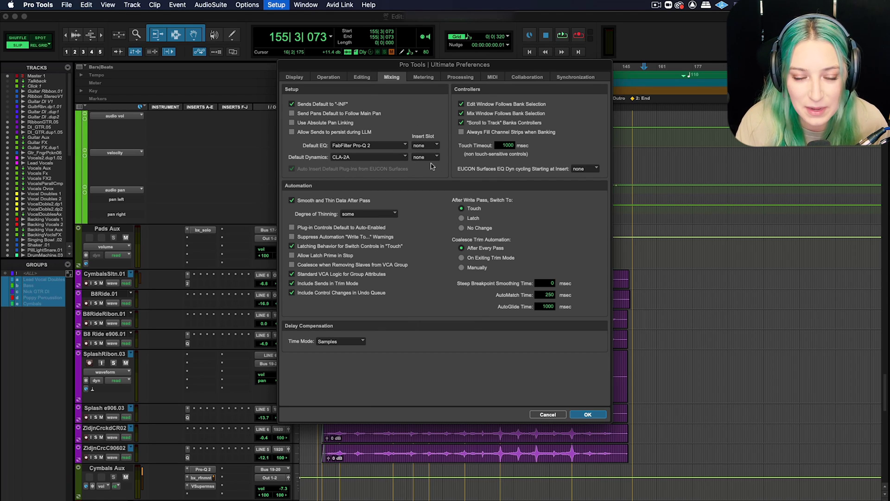
pyautogui.click(588, 414)
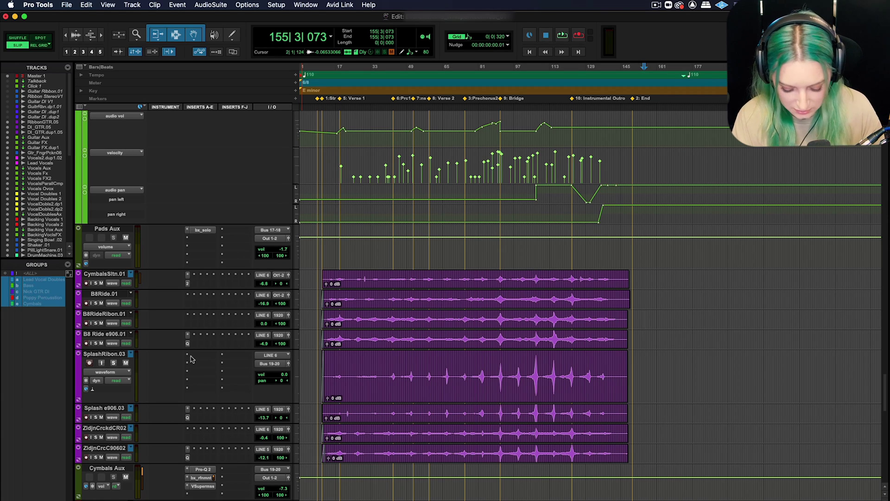
# Switch to the Mix window and open the plug-in menu of an empty VocalsOvox insert slot
pyautogui.press('super+equal')
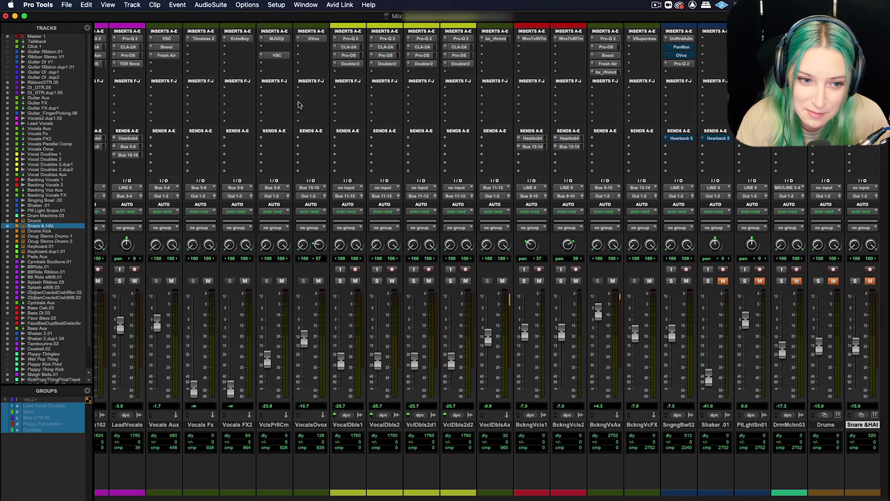
pyautogui.click(303, 64)
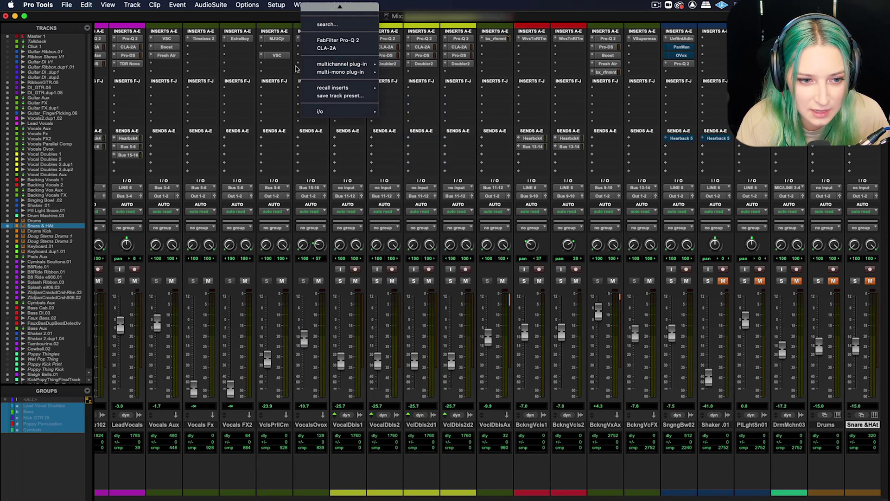
pyautogui.moveTo(312, 68)
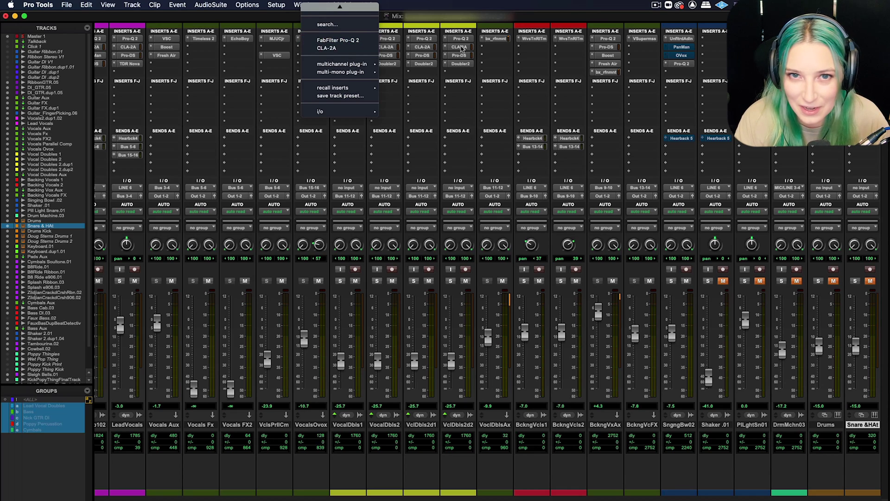
pyautogui.click(299, 64)
pyautogui.click(276, 5)
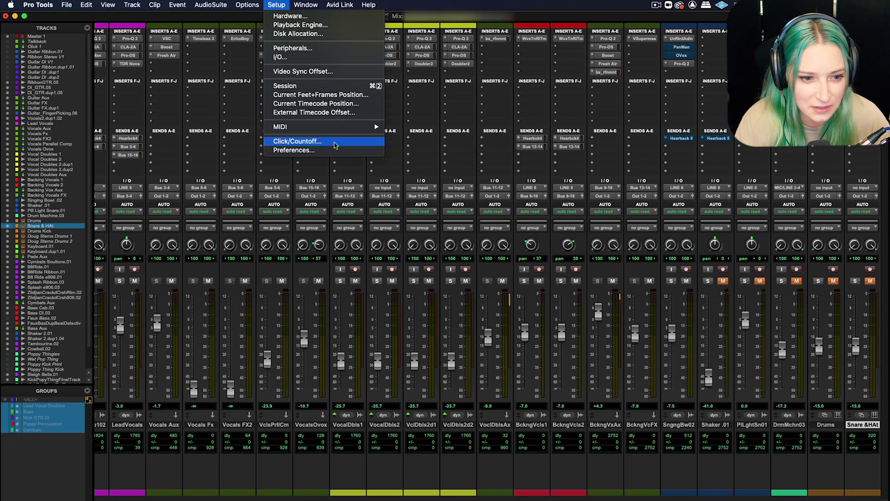
pyautogui.click(336, 150)
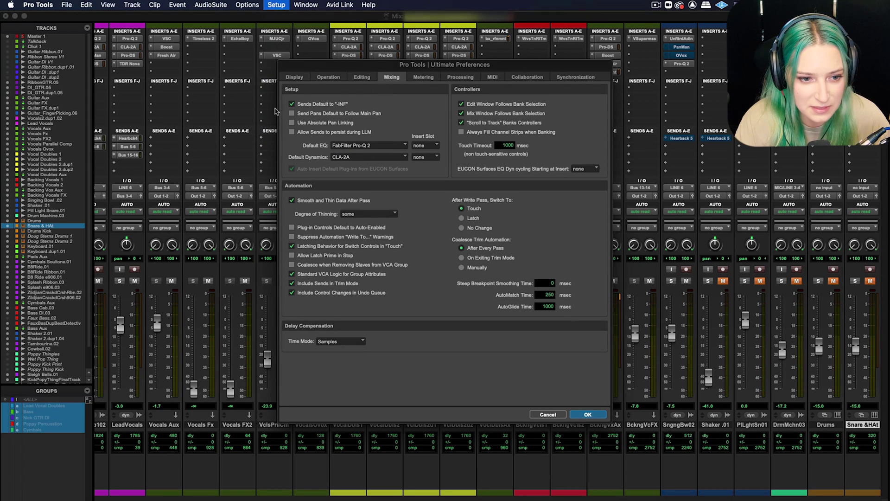
pyautogui.click(351, 158)
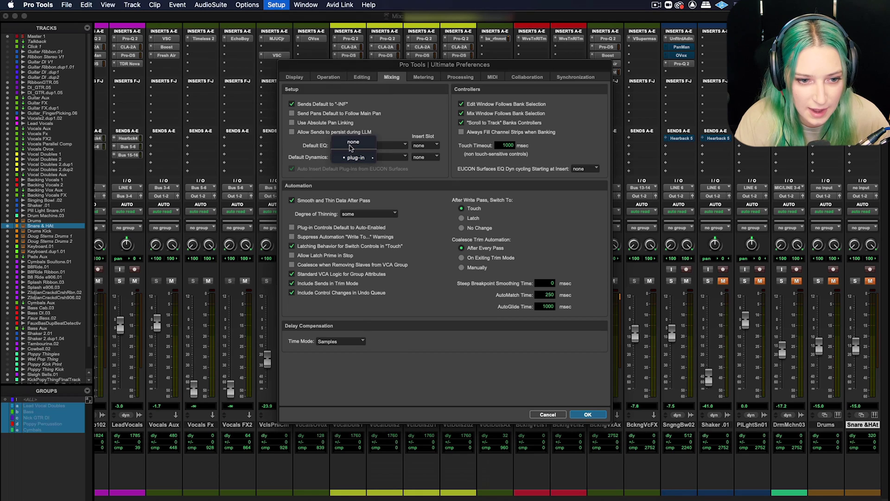
pyautogui.click(351, 144)
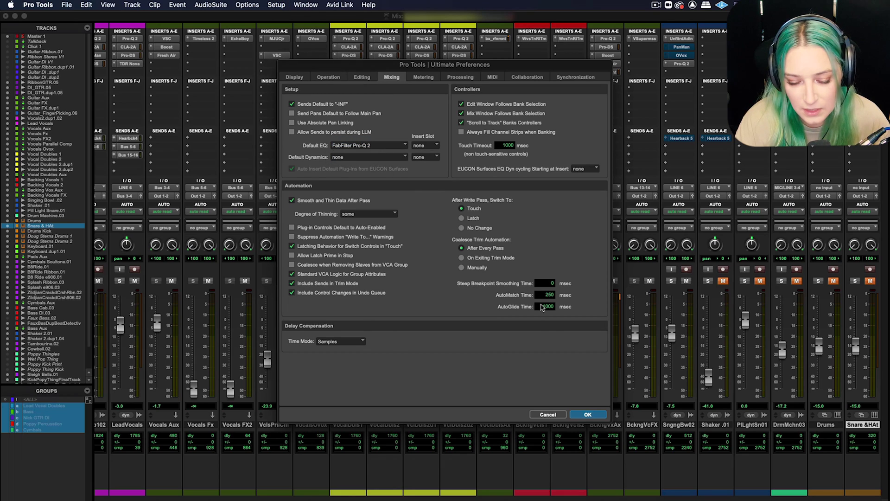
pyautogui.click(587, 414)
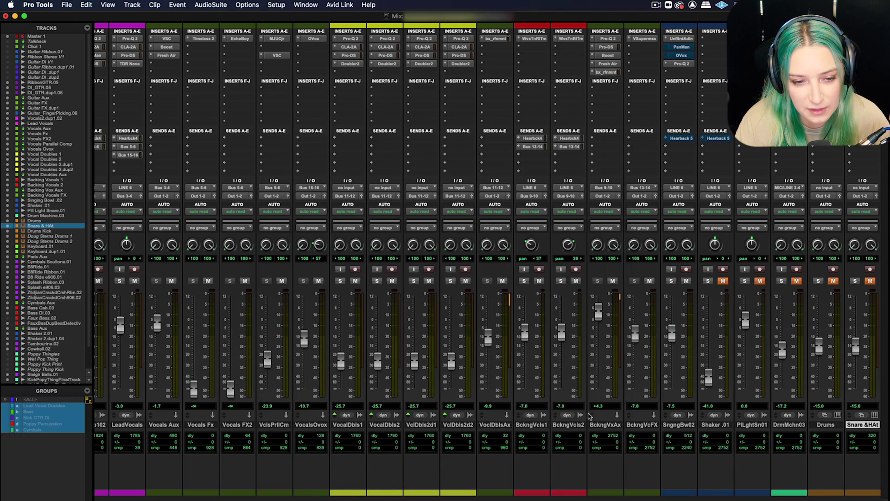
pyautogui.click(302, 65)
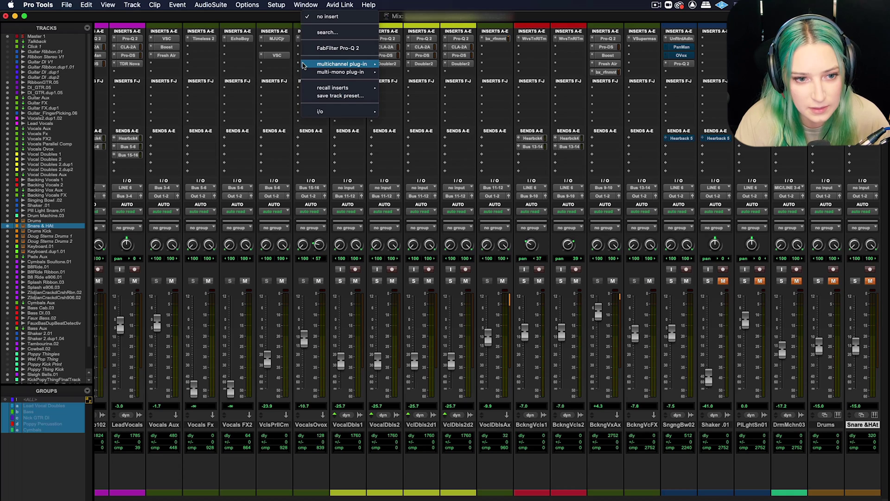
pyautogui.click(334, 48)
pyautogui.click(343, 35)
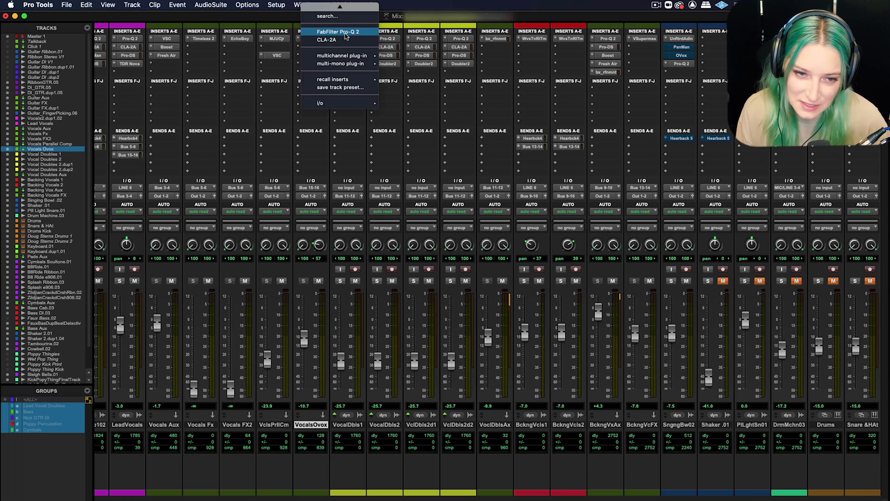
pyautogui.press('Escape')
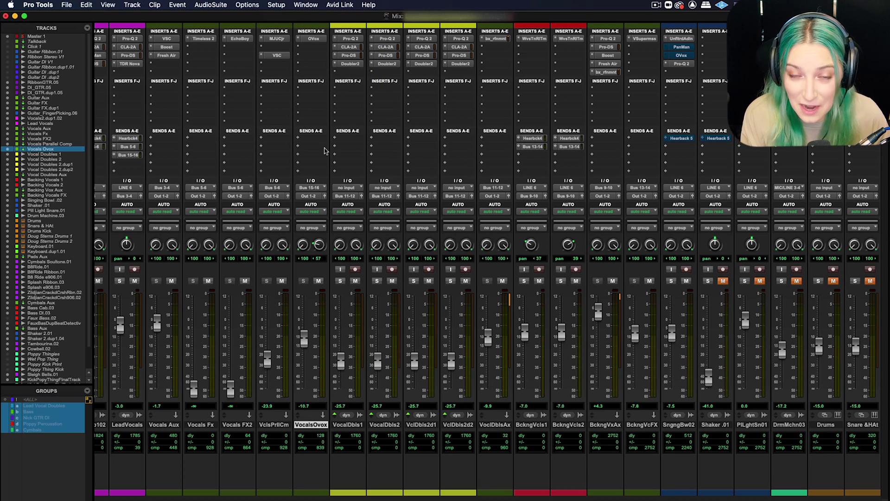
# Set Default EQ and Default Dynamics to none, then reopen the VocalsOvox insert menu
pyautogui.click(275, 4)
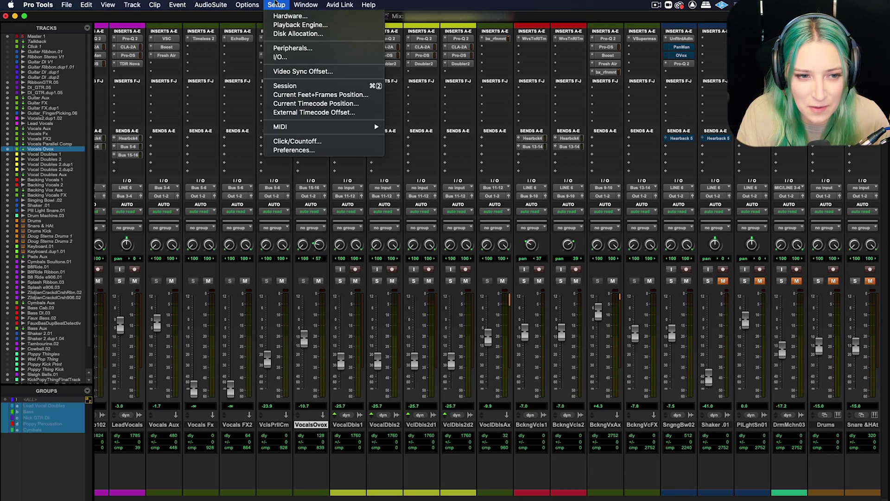
pyautogui.click(294, 149)
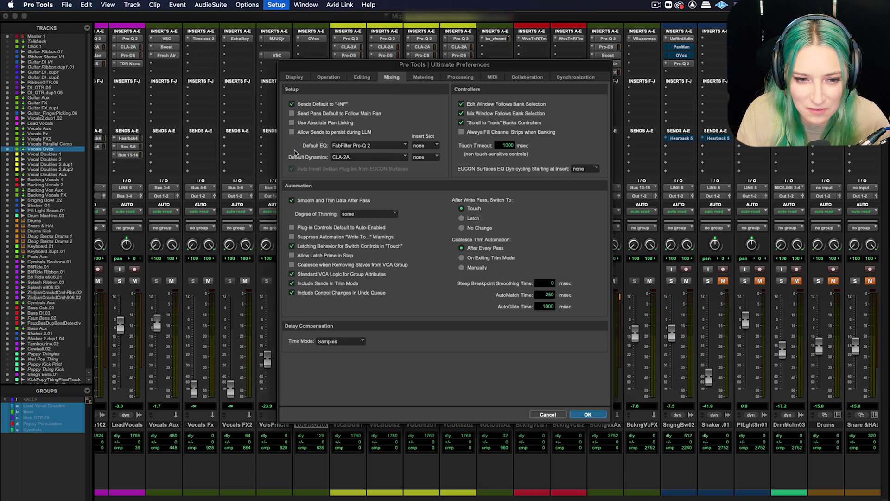
pyautogui.click(355, 145)
pyautogui.click(350, 132)
pyautogui.click(348, 143)
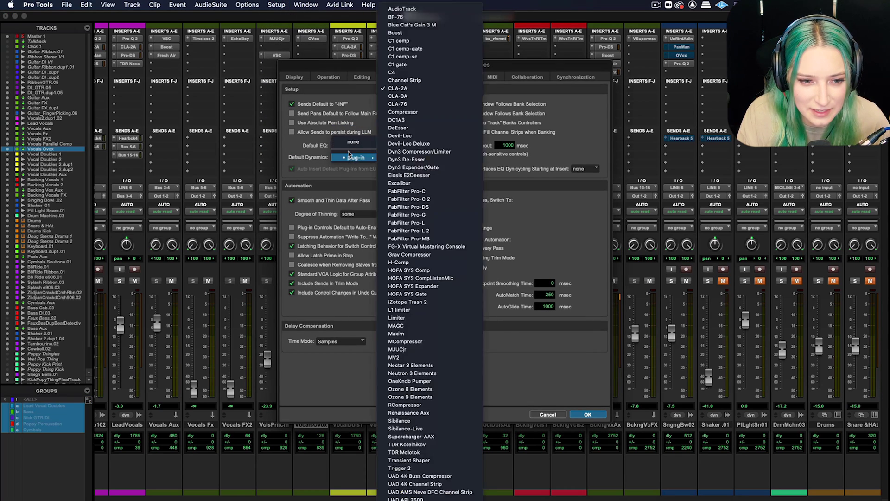
pyautogui.click(349, 143)
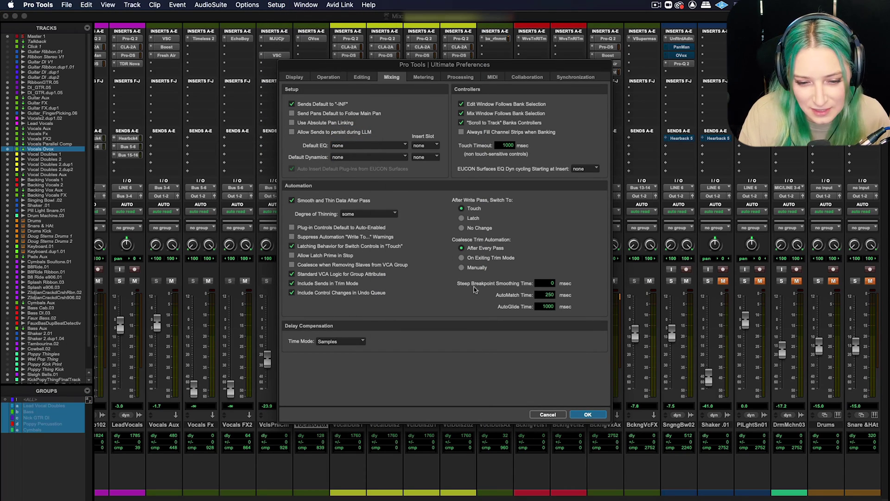
pyautogui.click(590, 412)
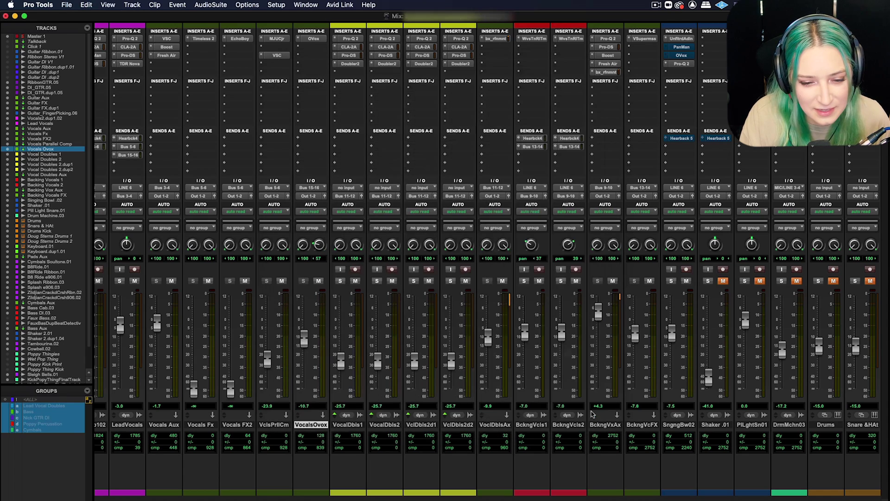
pyautogui.click(302, 65)
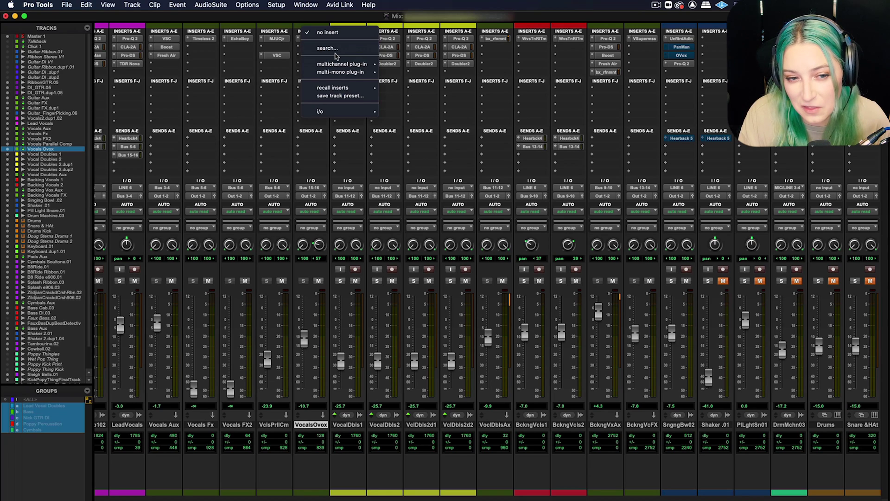
# Favorite Blue Cat's PatchWork (stereo) under multichannel plug-in > Blue Cat Audio, then recheck the insert menu
pyautogui.moveTo(340, 68)
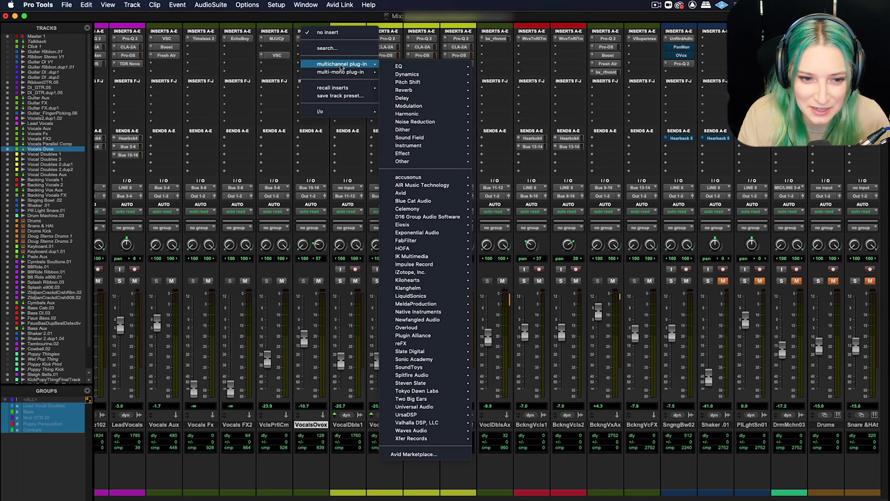
pyautogui.moveTo(431, 132)
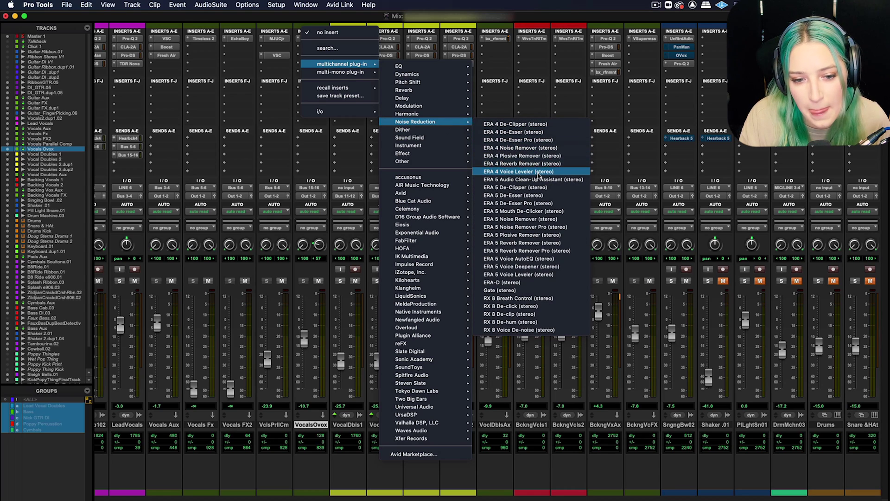
pyautogui.moveTo(408, 91)
pyautogui.moveTo(408, 114)
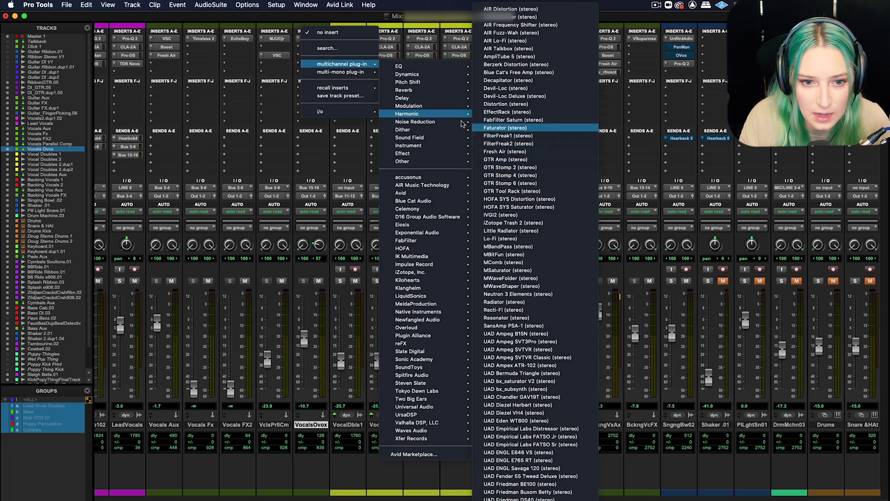
pyautogui.moveTo(449, 82)
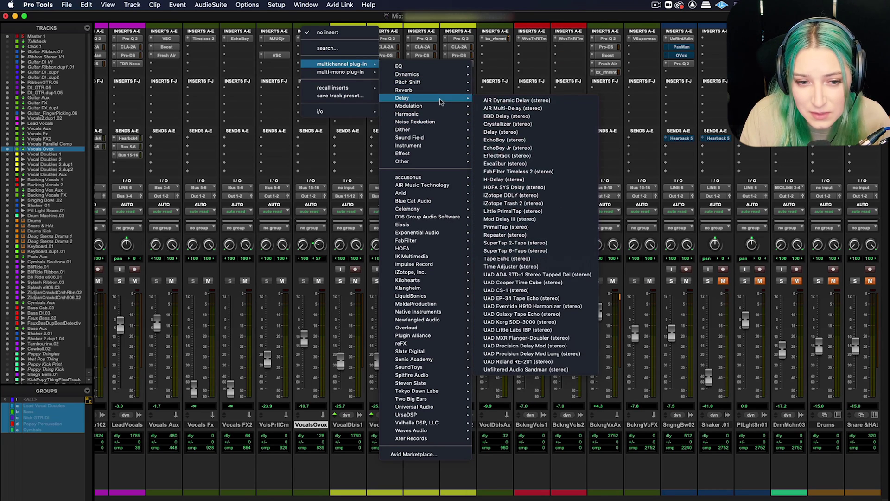
pyautogui.moveTo(460, 204)
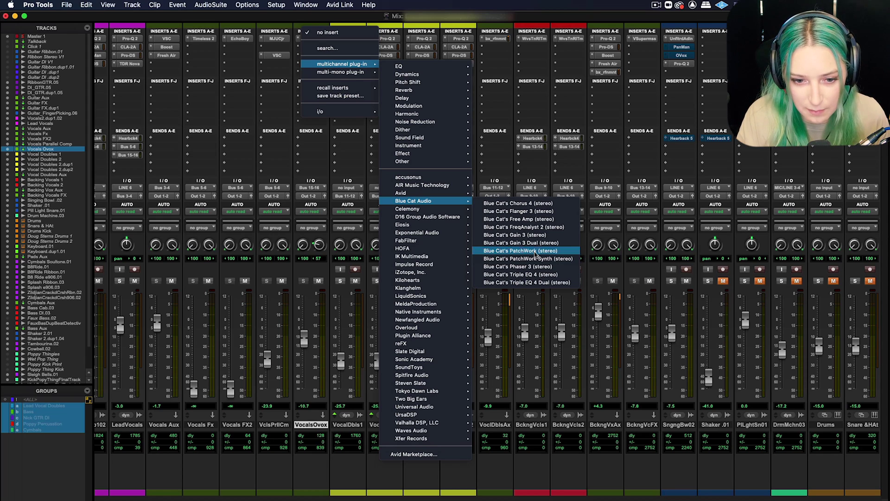
pyautogui.press('Escape')
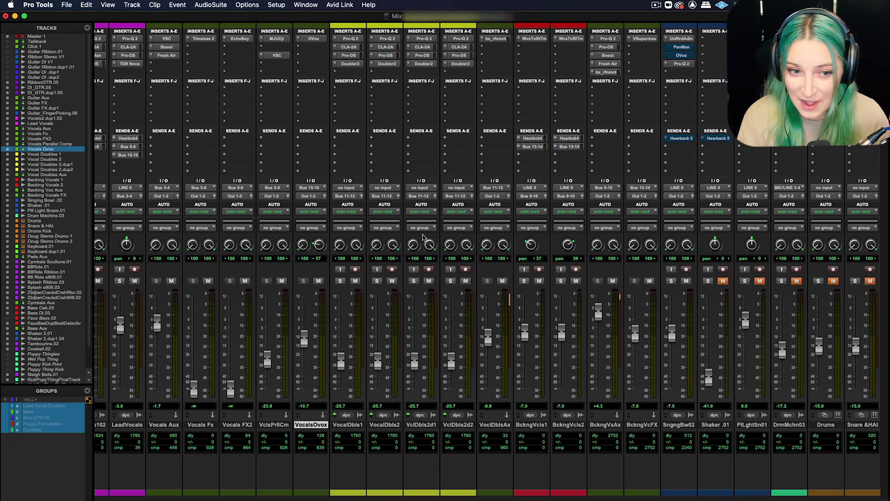
pyautogui.click(301, 65)
pyautogui.moveTo(375, 65)
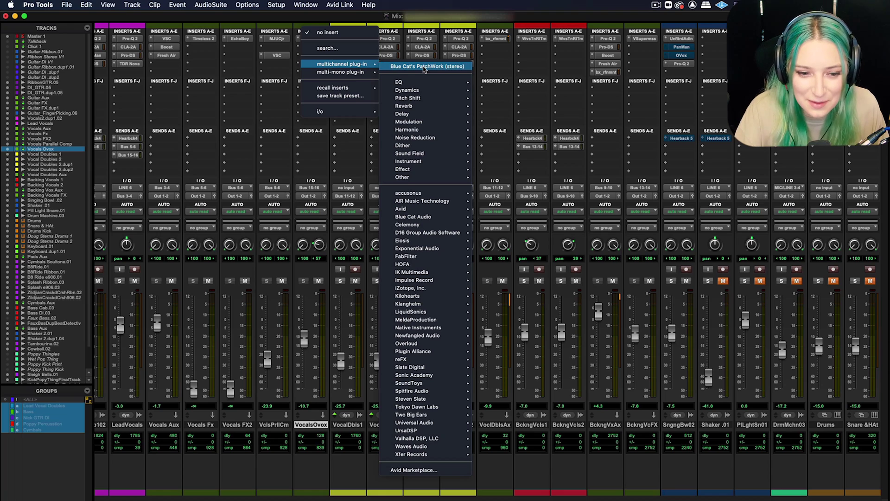
pyautogui.moveTo(433, 248)
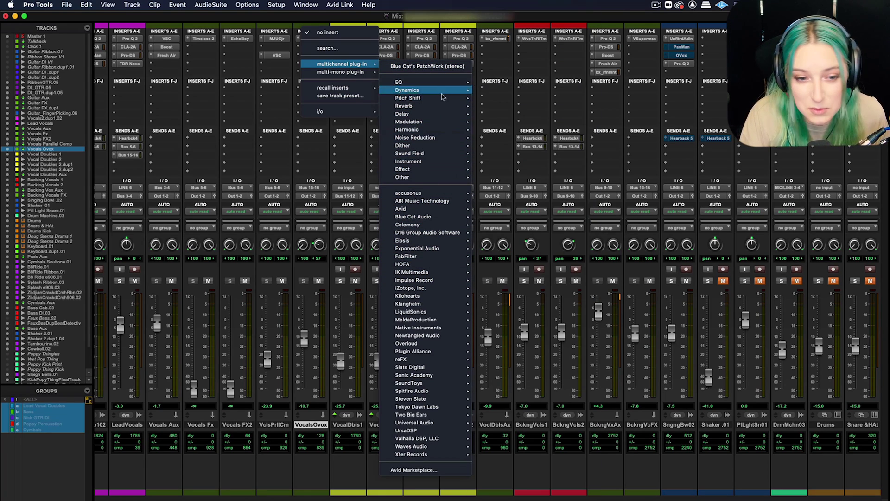
pyautogui.moveTo(464, 365)
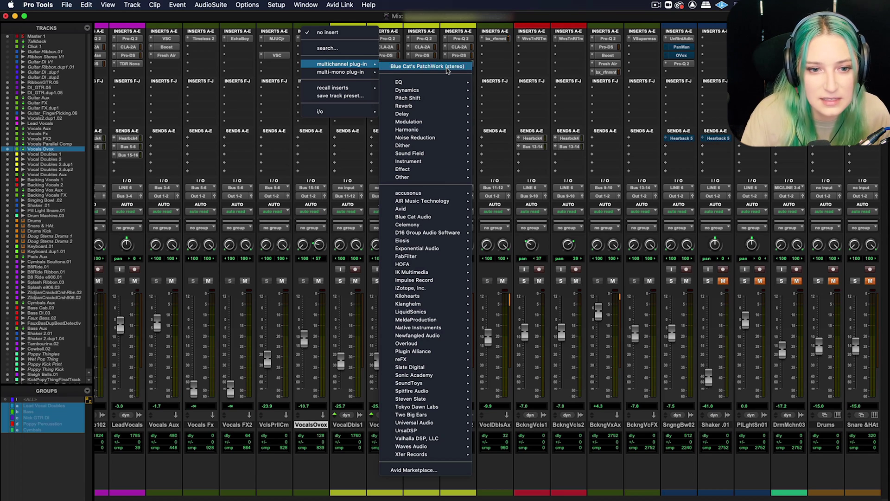
pyautogui.click(282, 5)
# Reopen the Mixing preferences to confirm both default plug-ins are none
pyautogui.click(277, 5)
pyautogui.click(310, 151)
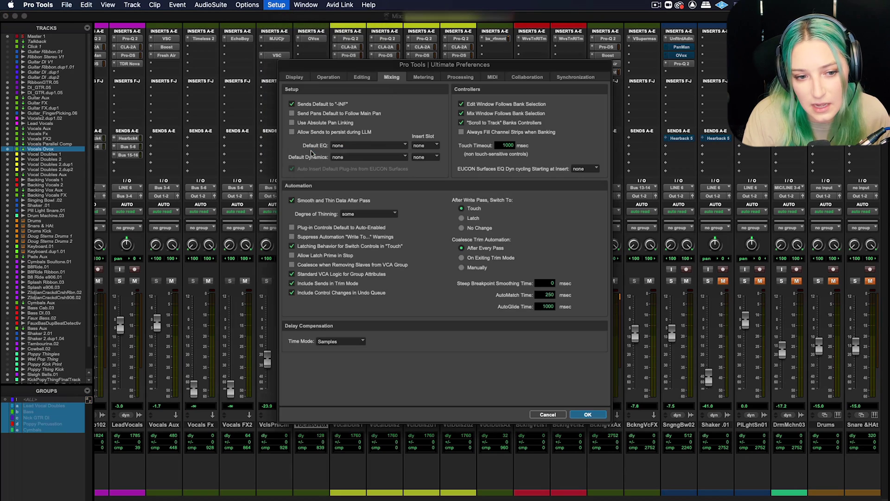